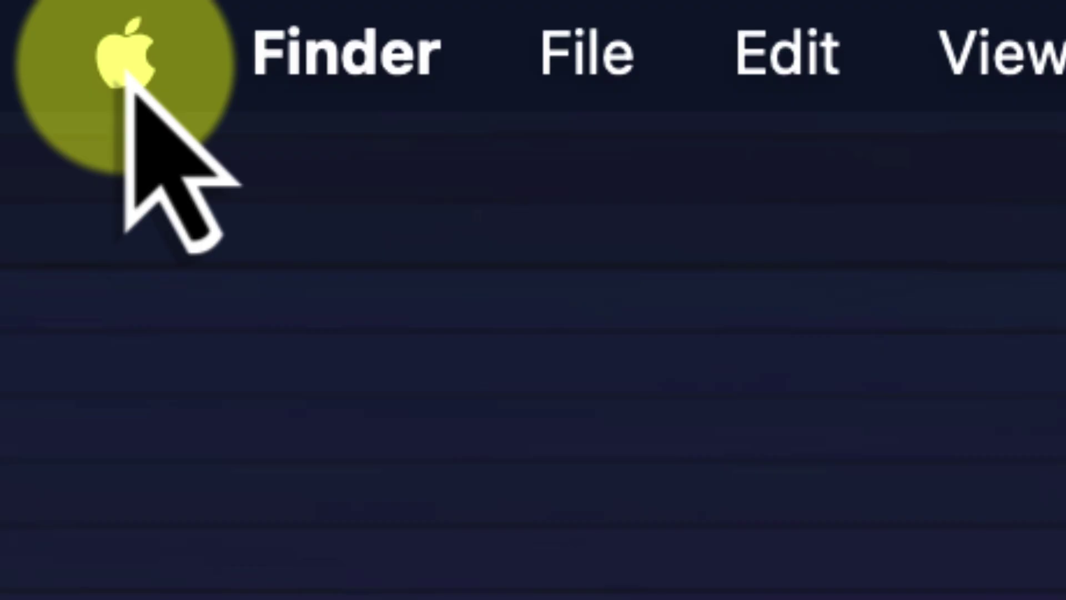
- Open System Settings and go to the Privacy & Security settings
{"action": "left_click", "coordinate": [125, 55]}
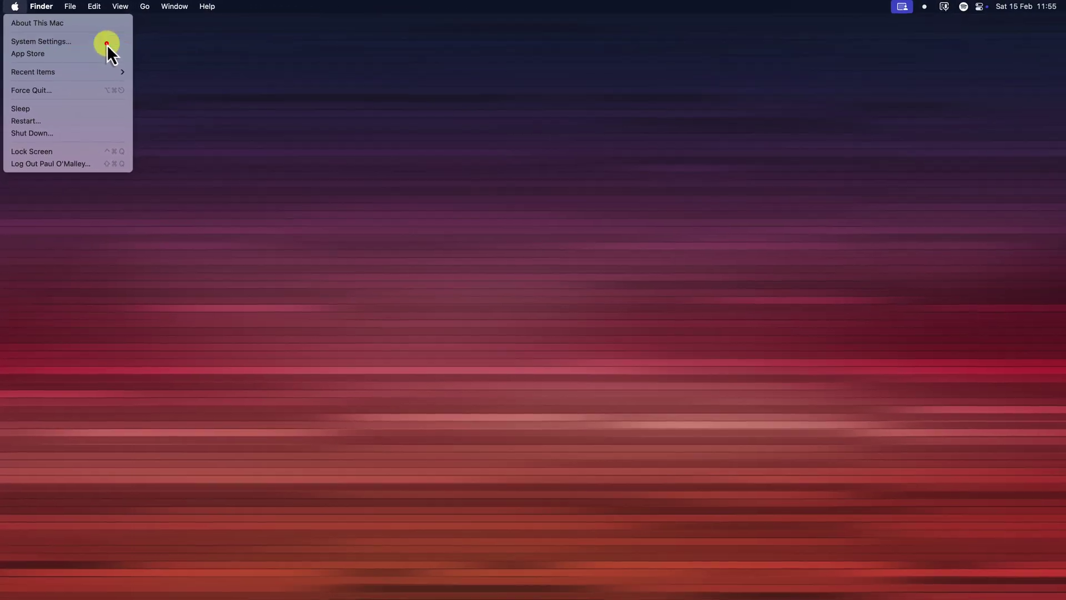
{"action": "left_click", "coordinate": [284, 114]}
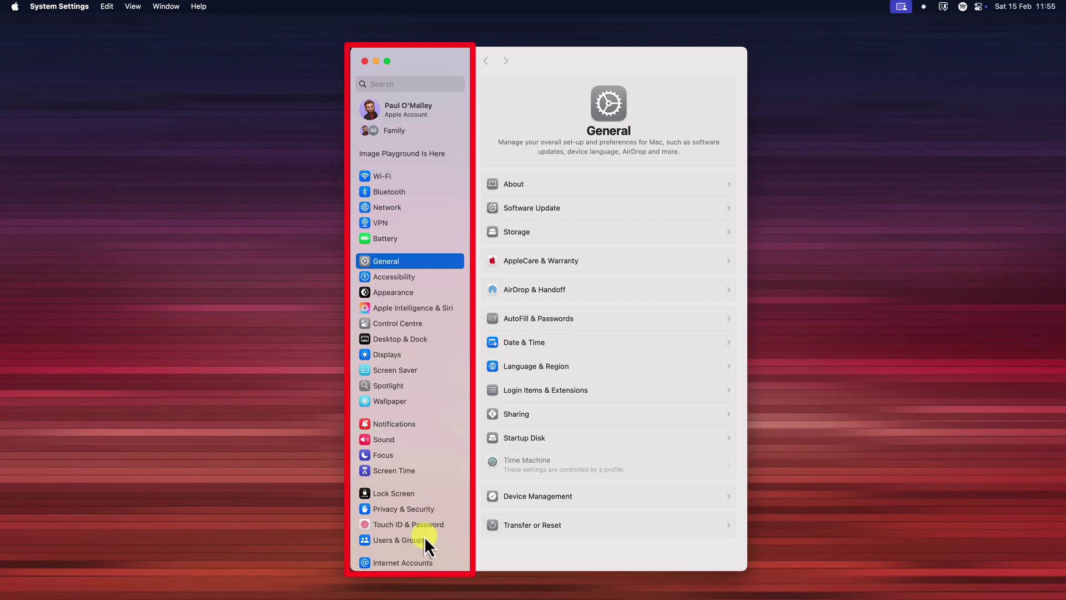
{"action": "scroll", "coordinate": [425, 539], "scroll_direction": "down", "scroll_amount": 6}
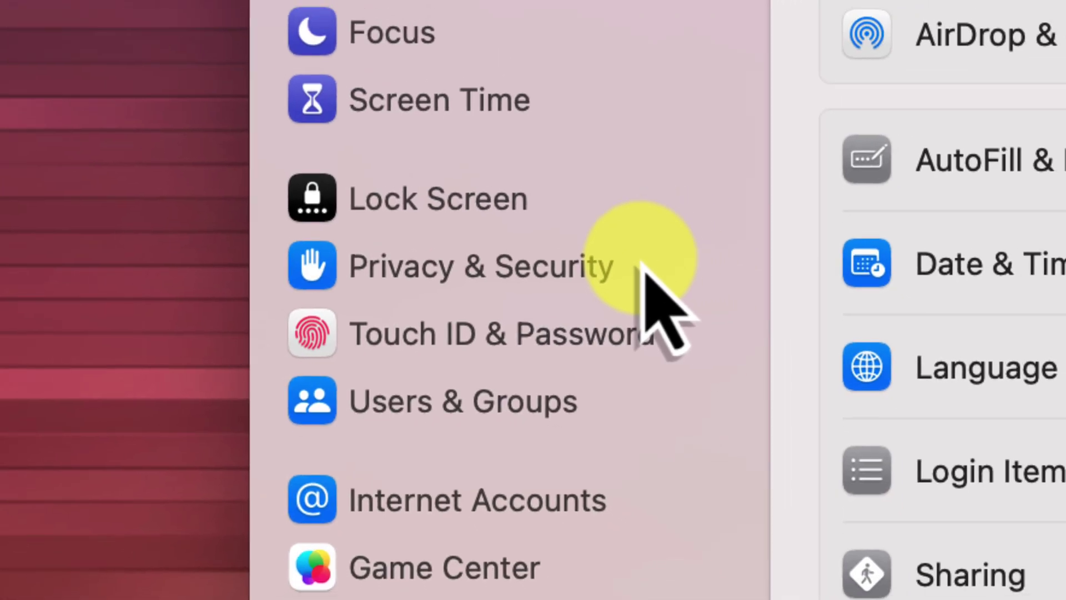
{"action": "left_click", "coordinate": [680, 251]}
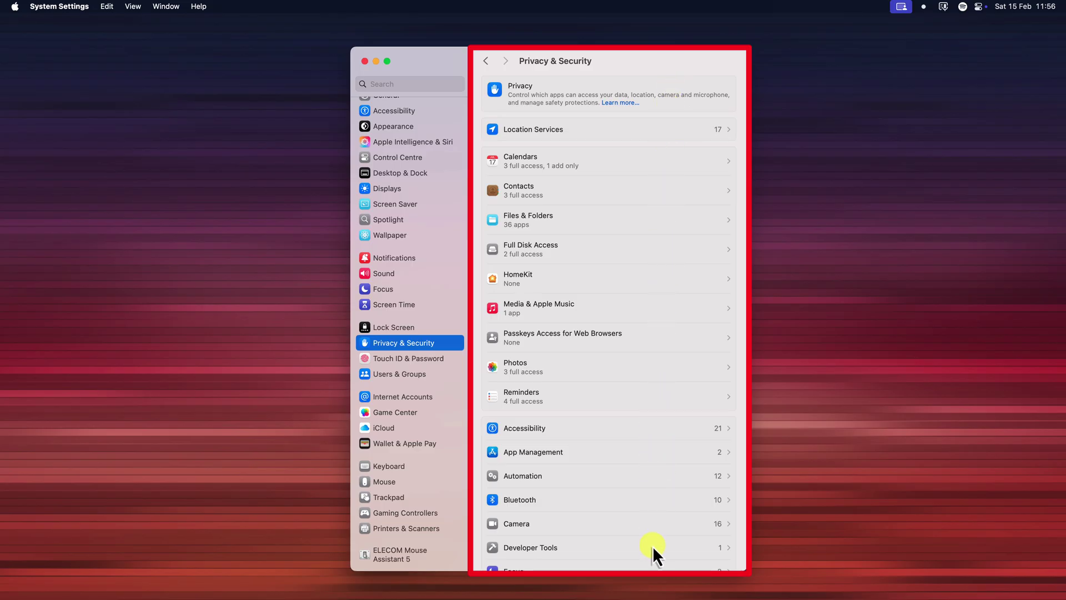
- Look over the privacy categories and open the Full Disk Access settings
{"action": "scroll", "coordinate": [652, 545], "scroll_direction": "down", "scroll_amount": 10}
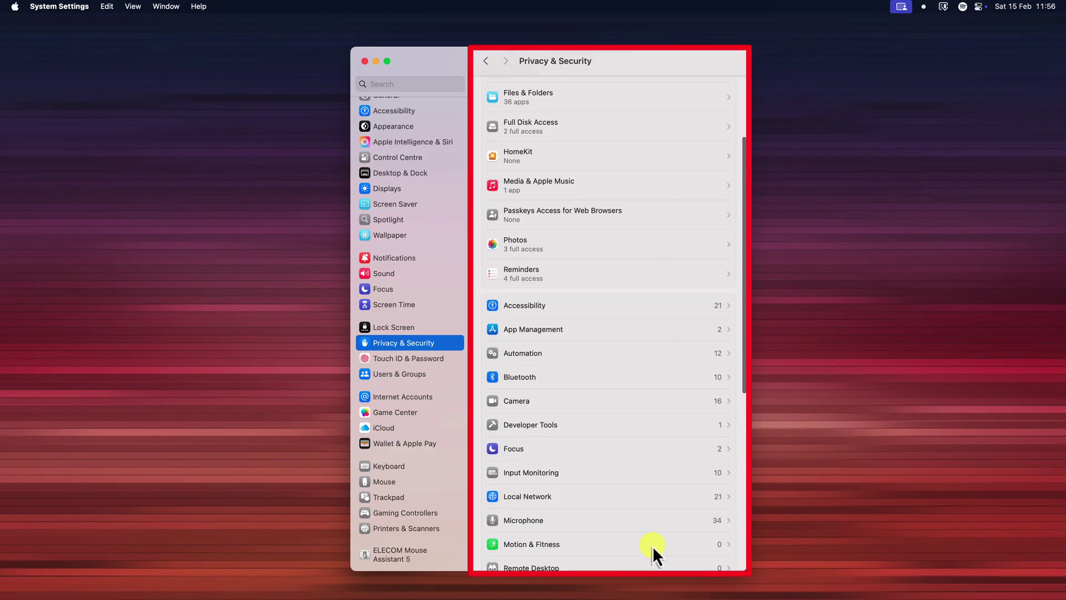
{"action": "scroll", "coordinate": [652, 545], "scroll_direction": "down", "scroll_amount": 2}
{"action": "scroll", "coordinate": [652, 546], "scroll_direction": "up", "scroll_amount": 10}
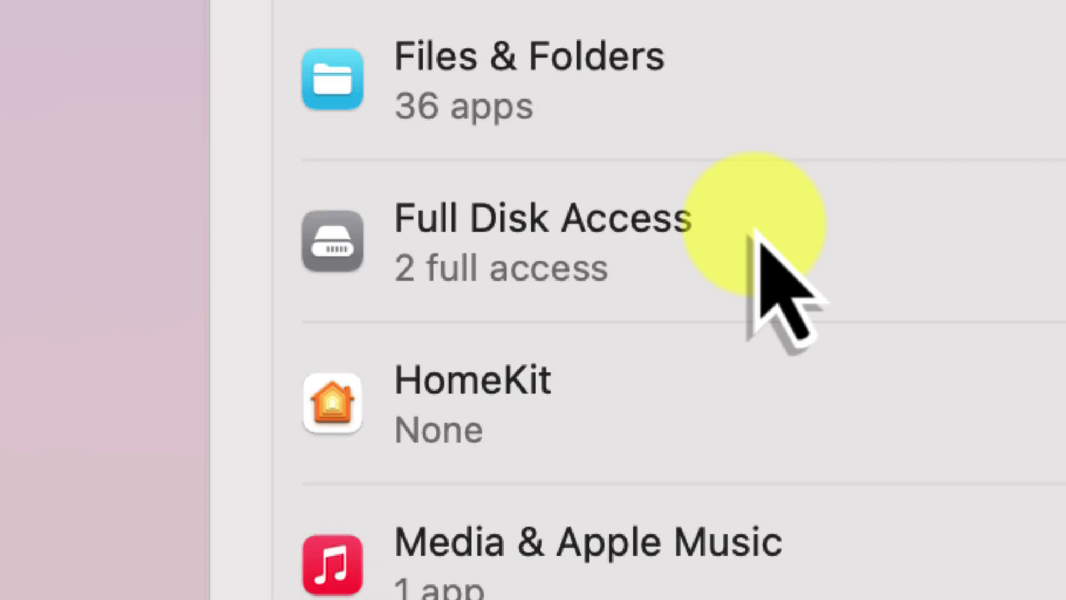
{"action": "left_click", "coordinate": [753, 223]}
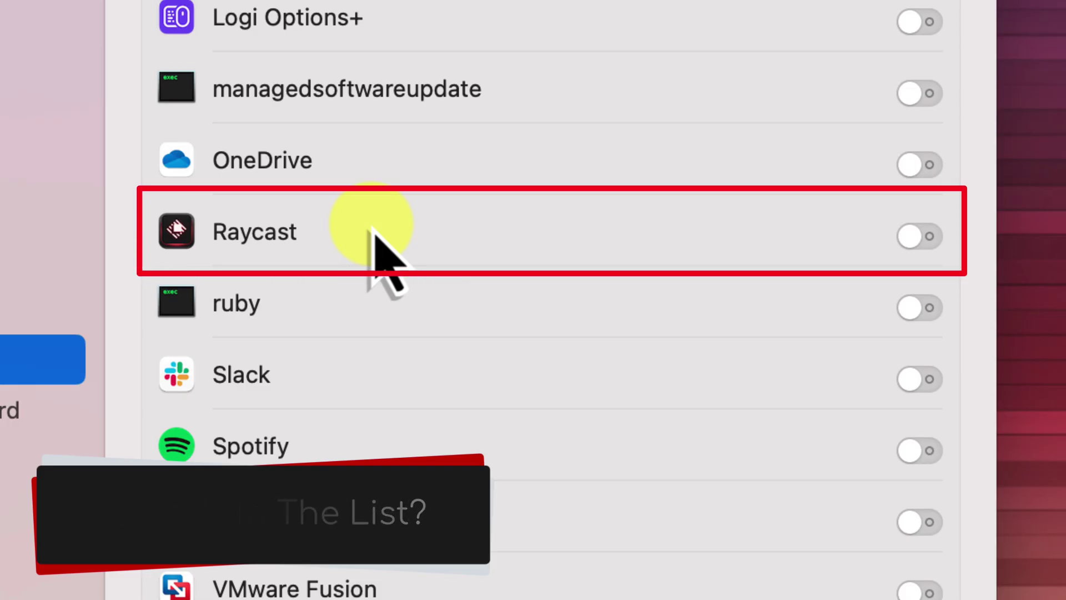
- Enable full disk access for Raycast, authorizing with the account password, and have the app quit and reopen
{"action": "left_click", "coordinate": [922, 239]}
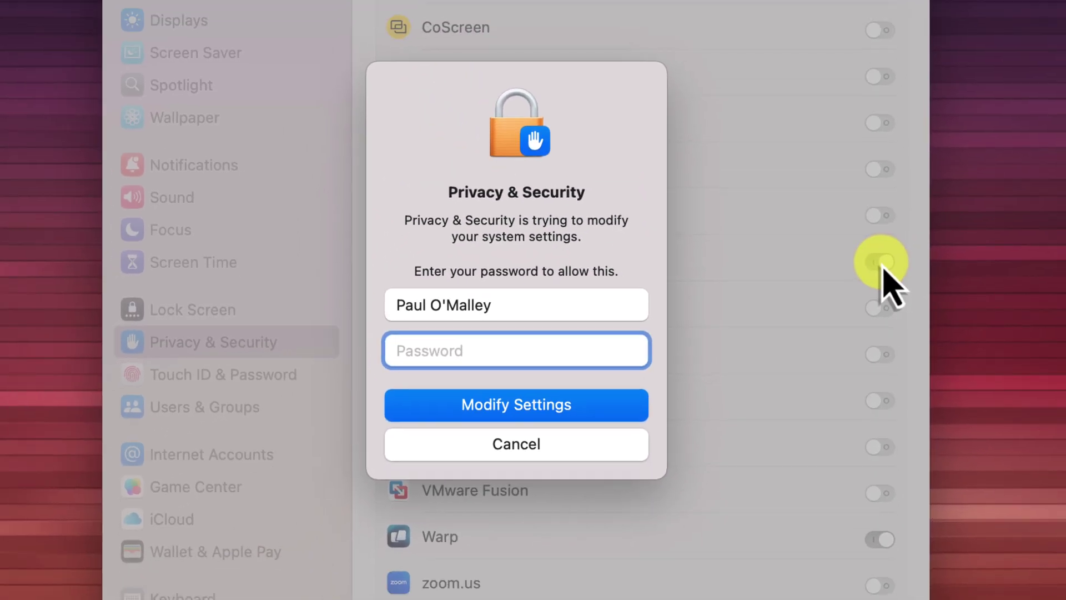
{"action": "left_click", "coordinate": [582, 354]}
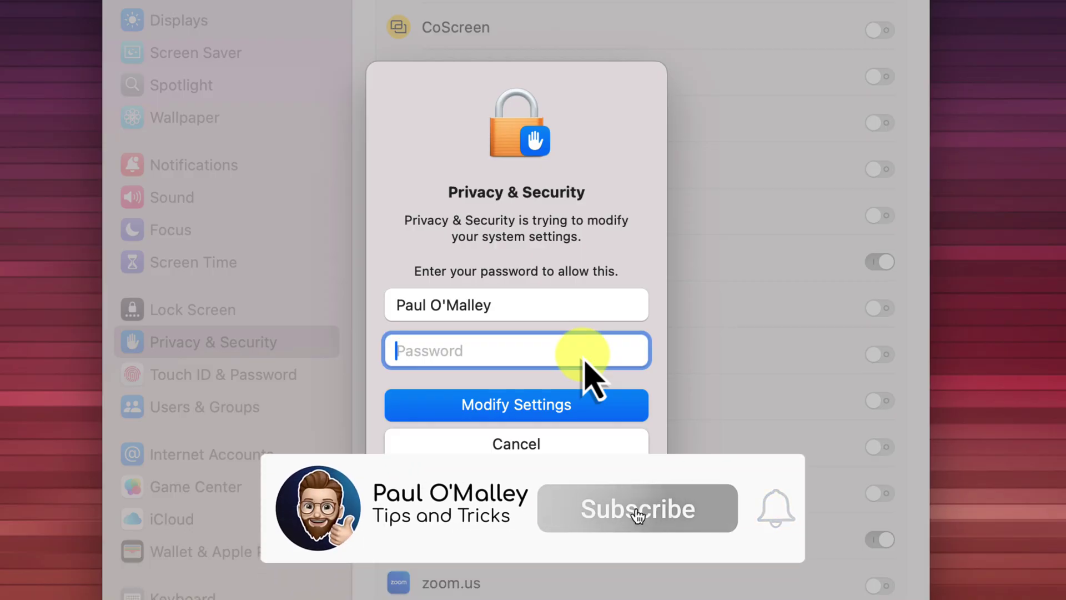
{"action": "type", "text": "•••••••••••••••"}
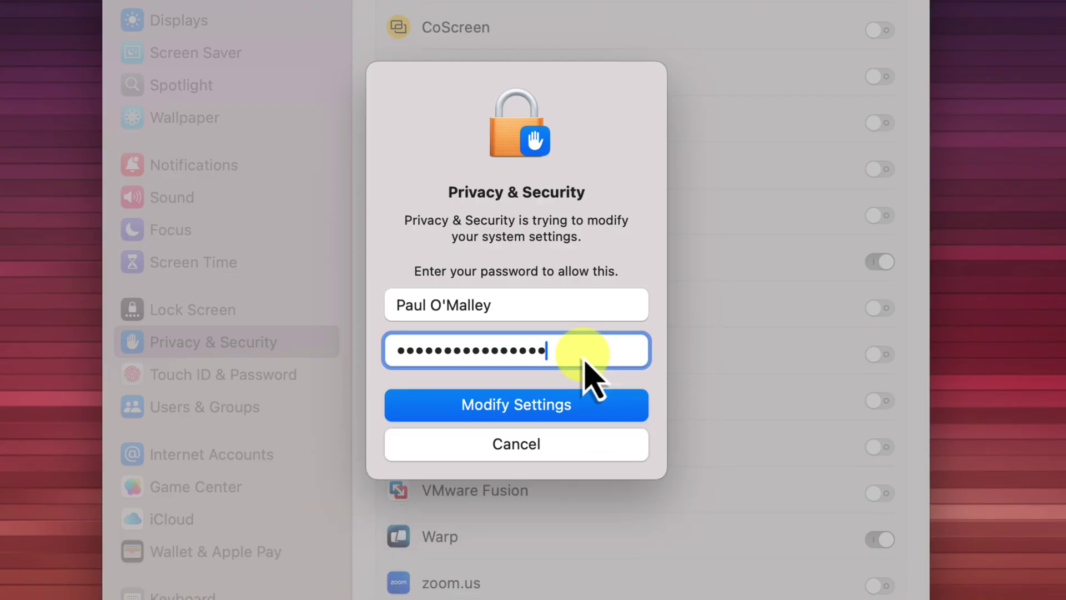
{"action": "key", "text": "Return"}
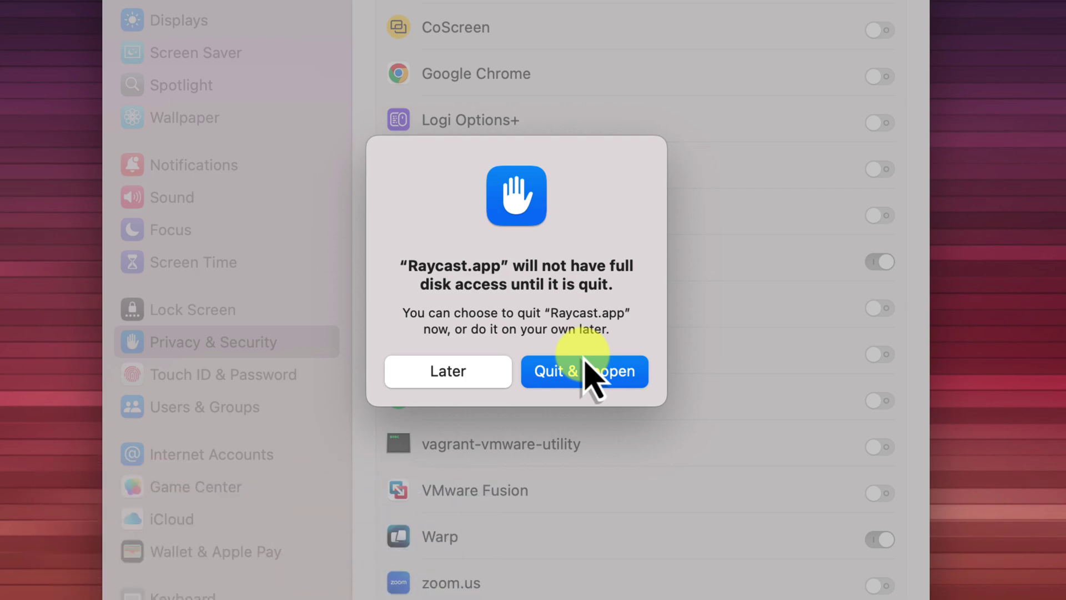
{"action": "left_click", "coordinate": [611, 371]}
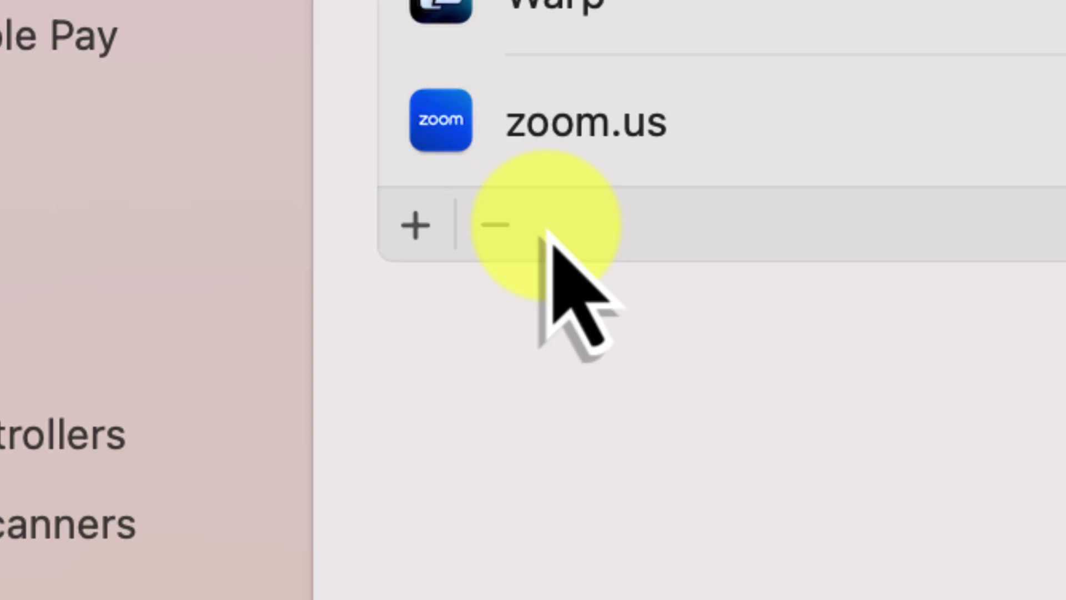
- Start adding an app to the Full Disk Access list and browse to the Applications folder on Macintosh HD
{"action": "left_click", "coordinate": [411, 230]}
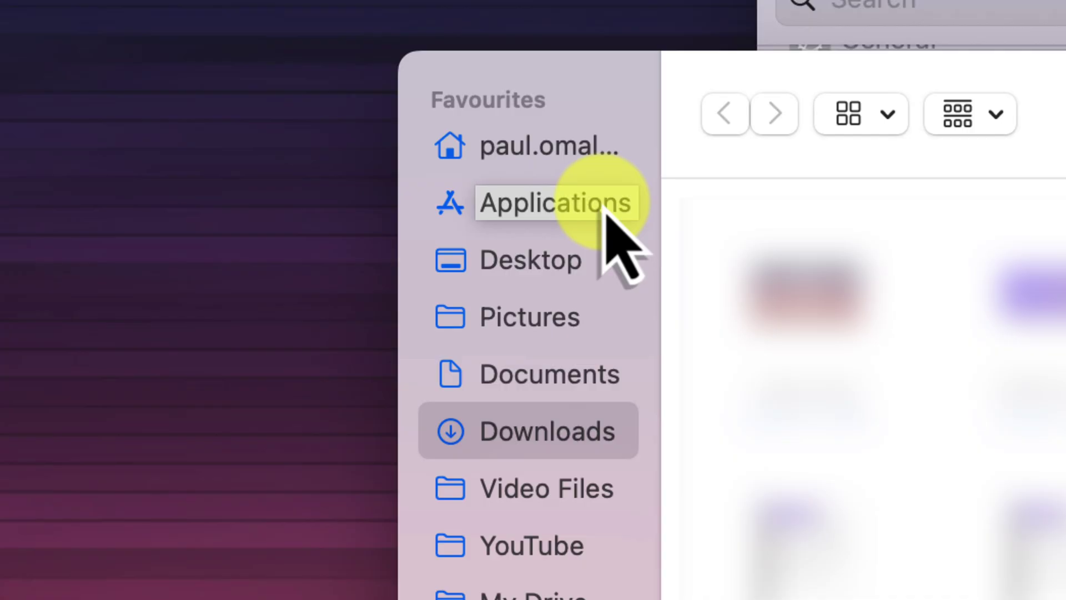
{"action": "left_click", "coordinate": [602, 202]}
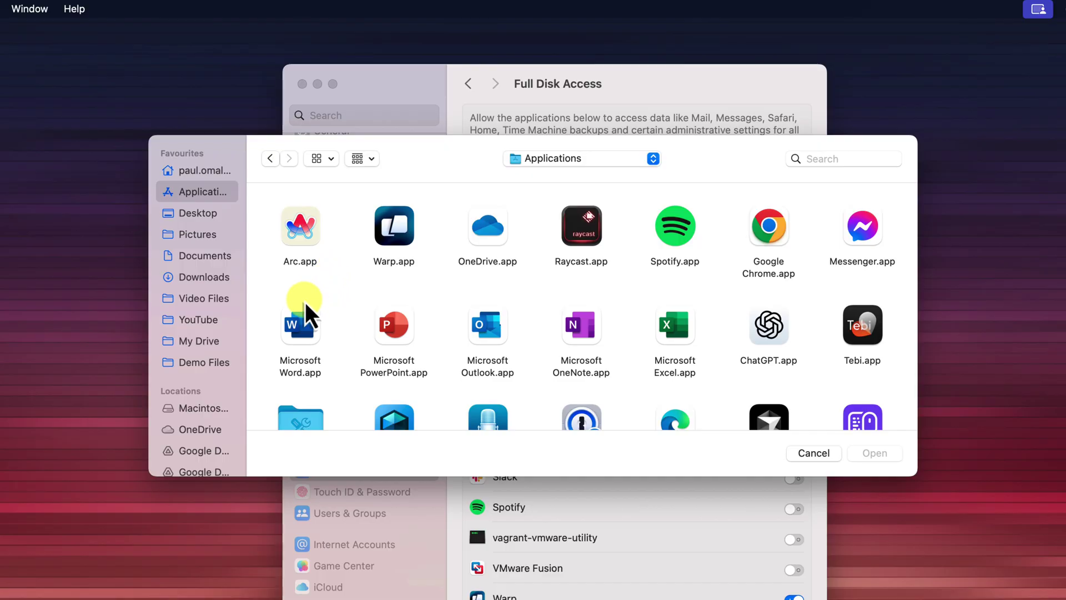
{"action": "left_click", "coordinate": [202, 409]}
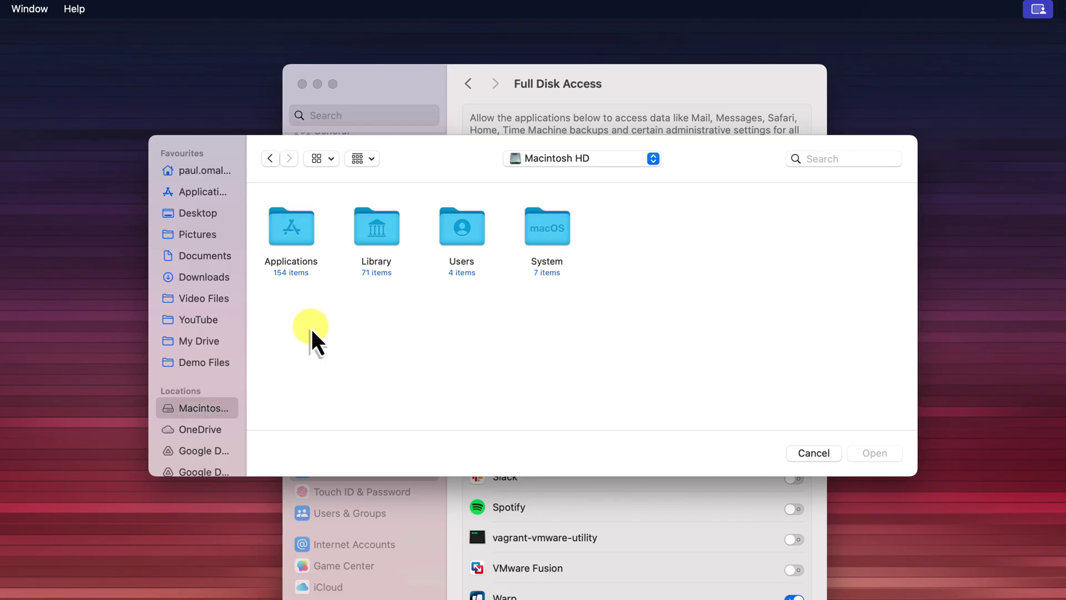
{"action": "left_click", "coordinate": [294, 231]}
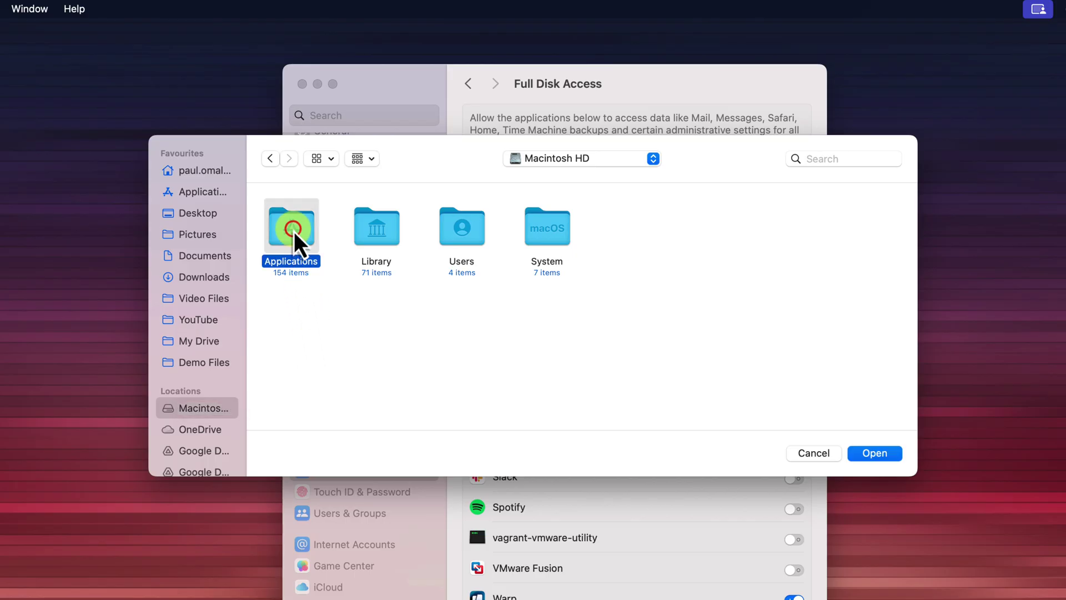
{"action": "double_click", "coordinate": [294, 232]}
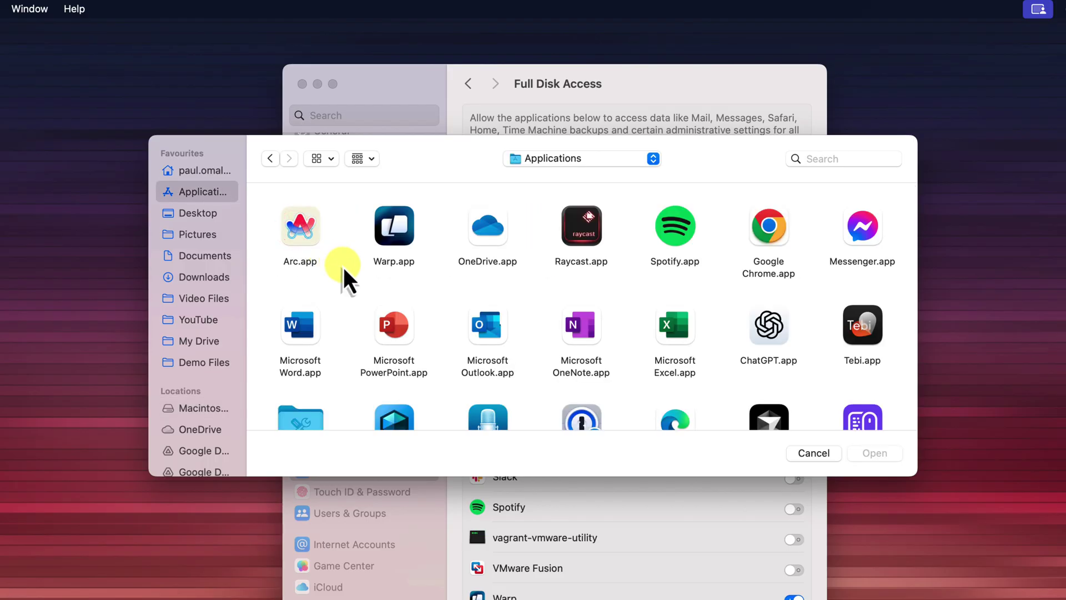
- Look through the installed apps in the Applications folder for one to add
{"action": "scroll", "coordinate": [342, 265], "scroll_direction": "down", "scroll_amount": 10}
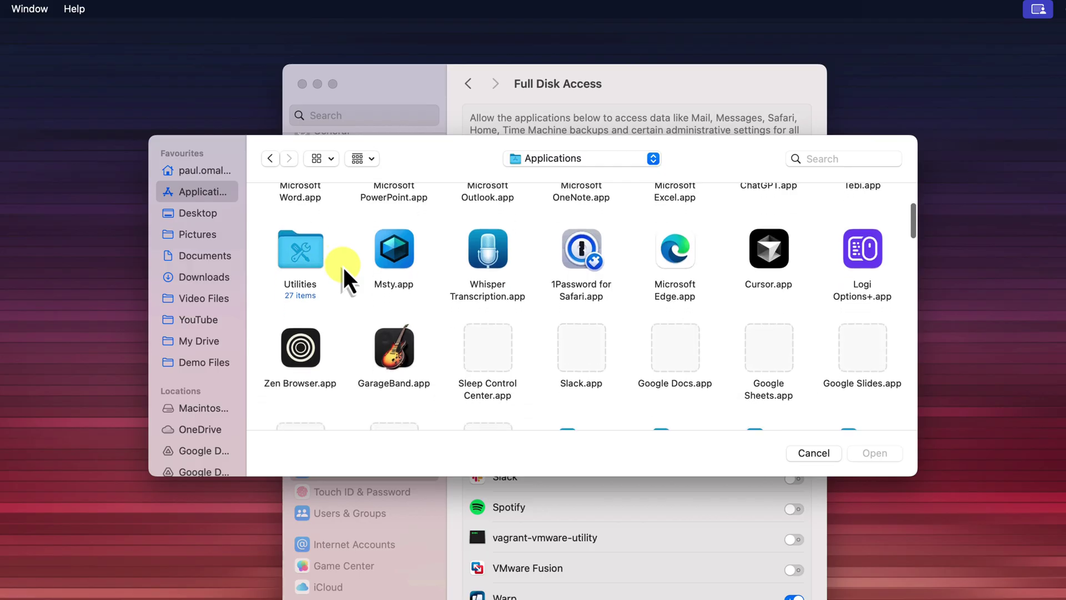
{"action": "scroll", "coordinate": [342, 265], "scroll_direction": "down", "scroll_amount": 10}
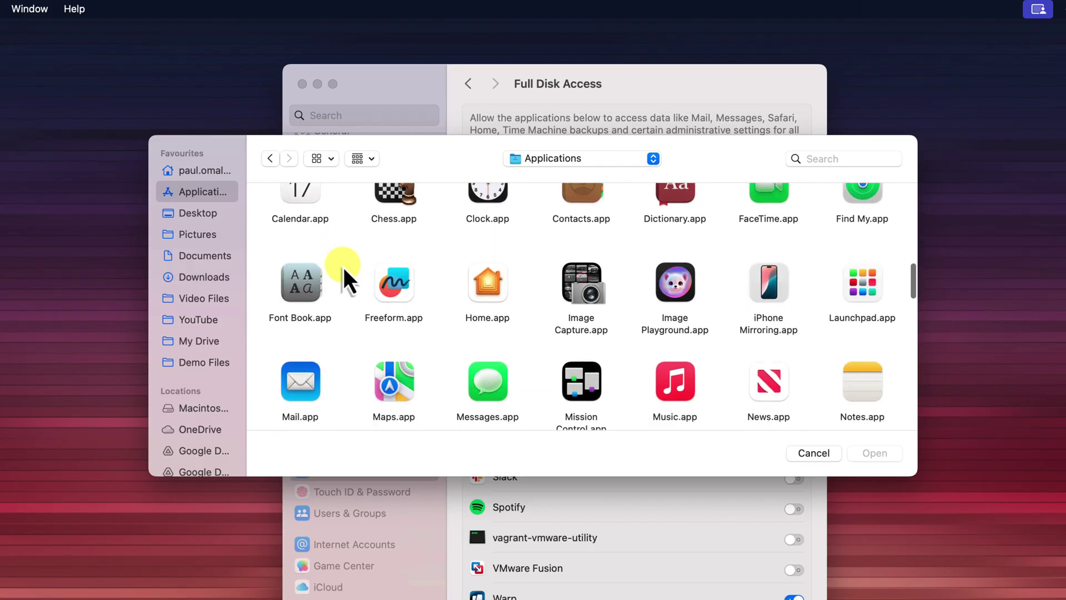
{"action": "scroll", "coordinate": [342, 265], "scroll_direction": "up", "scroll_amount": 15}
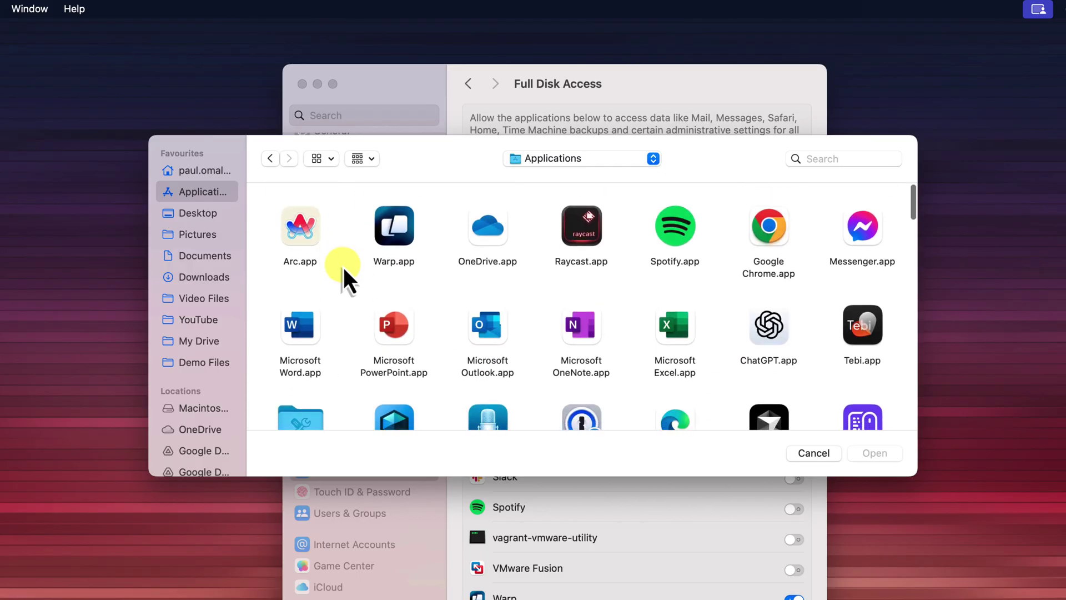
{"action": "scroll", "coordinate": [342, 265], "scroll_direction": "down", "scroll_amount": 10}
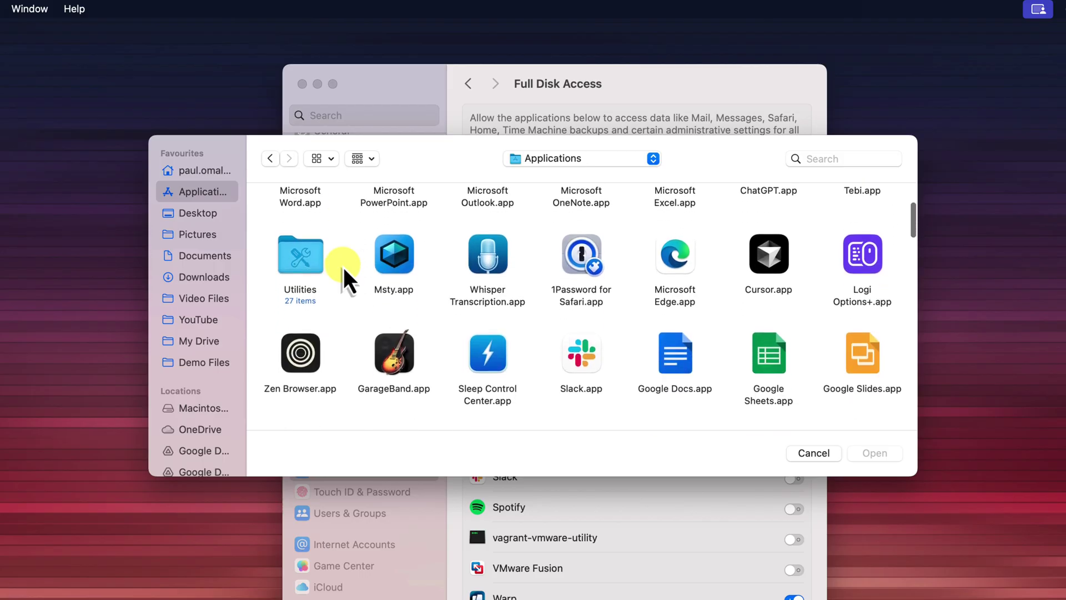
{"action": "scroll", "coordinate": [342, 265], "scroll_direction": "down", "scroll_amount": 15}
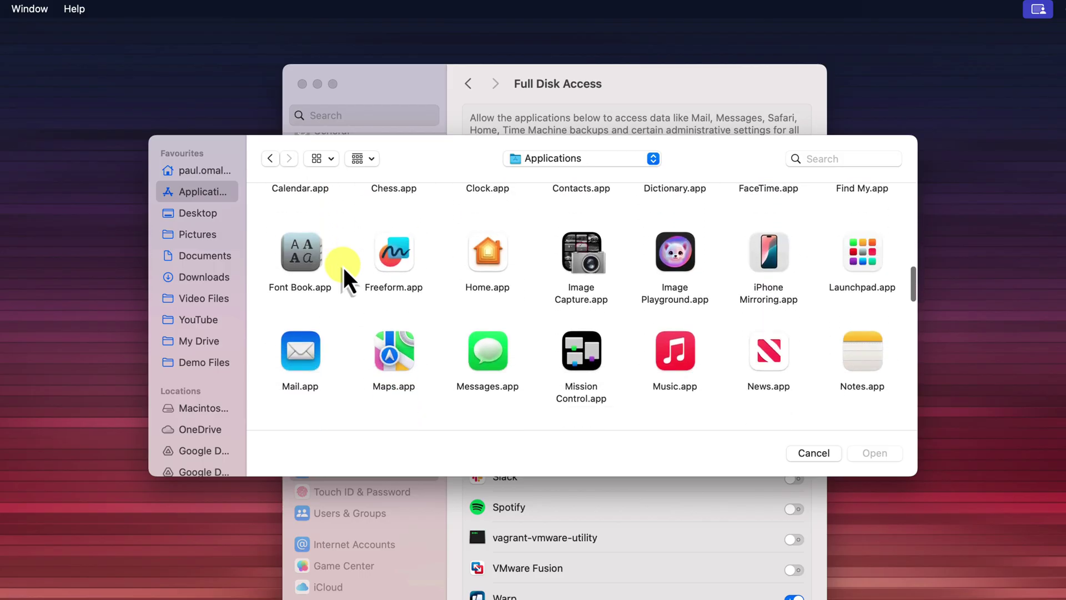
{"action": "scroll", "coordinate": [343, 268], "scroll_direction": "down", "scroll_amount": 8}
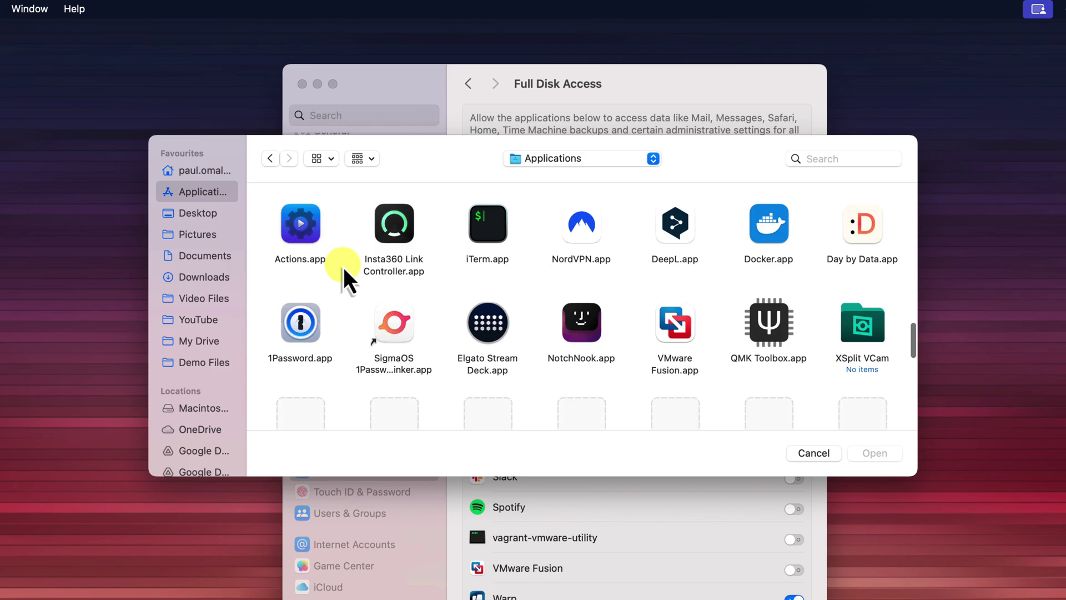
{"action": "scroll", "coordinate": [342, 265], "scroll_direction": "down", "scroll_amount": 1}
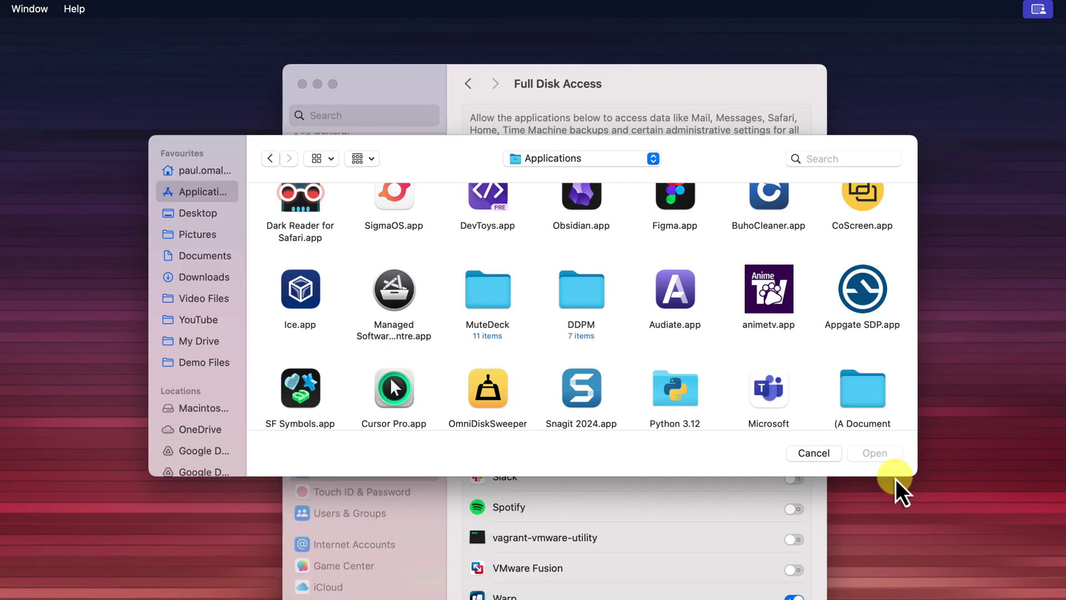
{"action": "scroll", "coordinate": [654, 259], "scroll_direction": "up", "scroll_amount": 15}
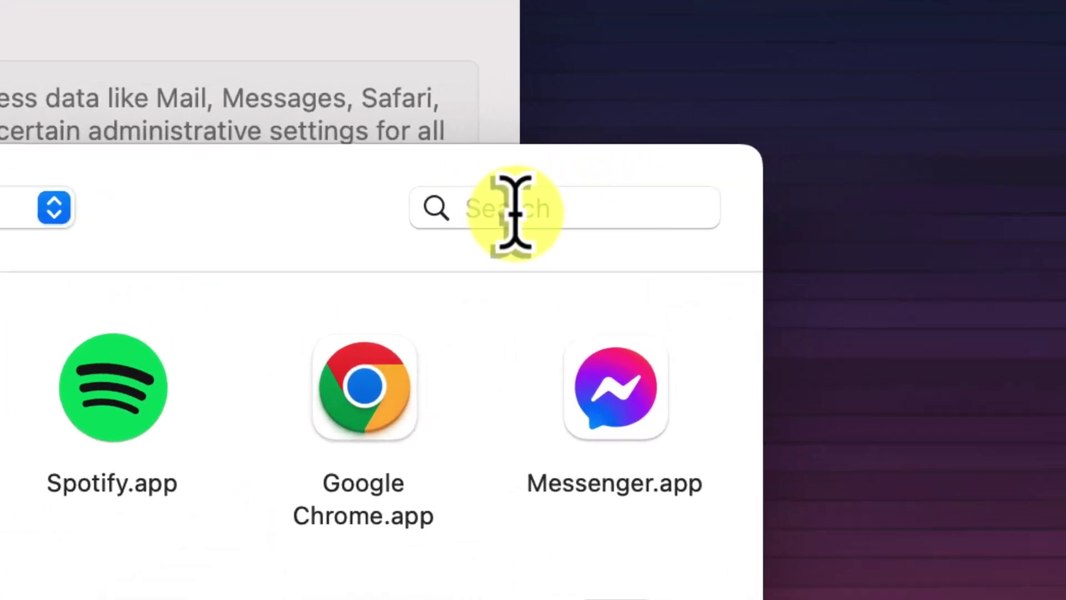
- Search the Mac for "google drive" in the file chooser
{"action": "left_click", "coordinate": [826, 160]}
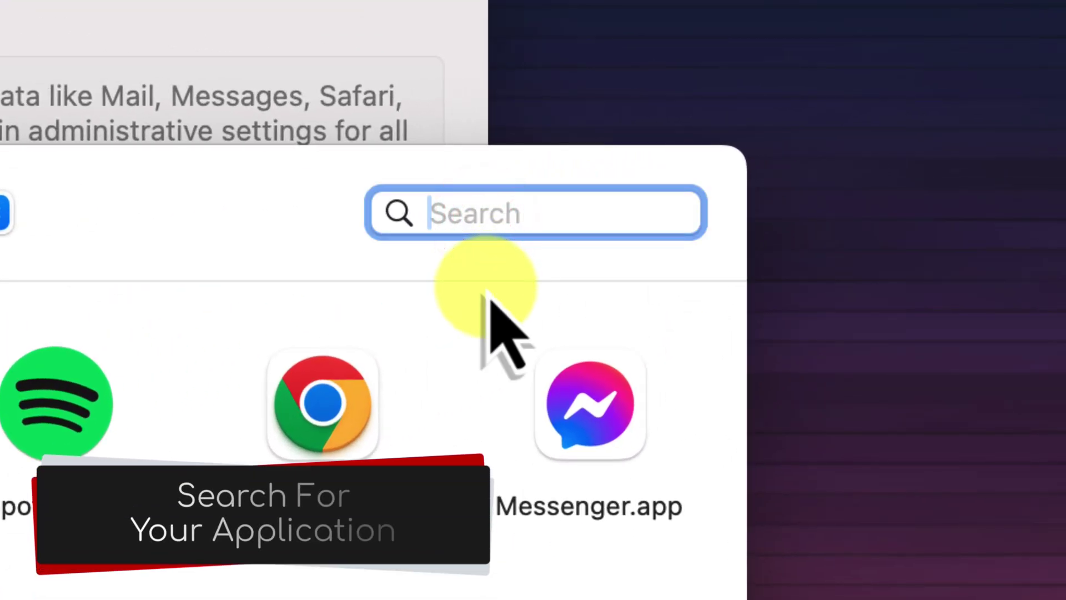
{"action": "type", "text": "google d"}
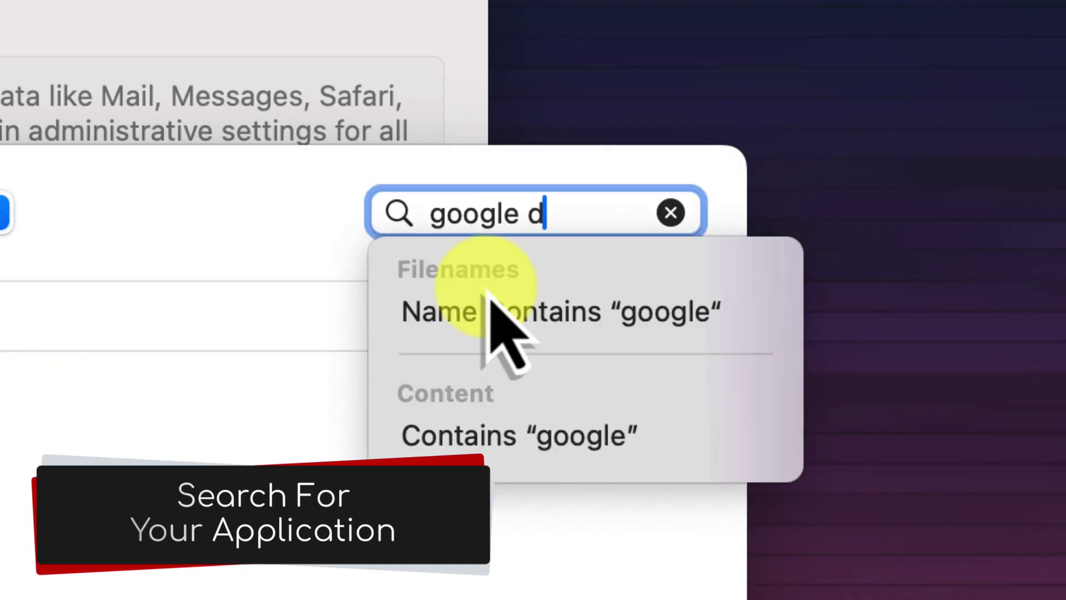
{"action": "type", "text": "rive"}
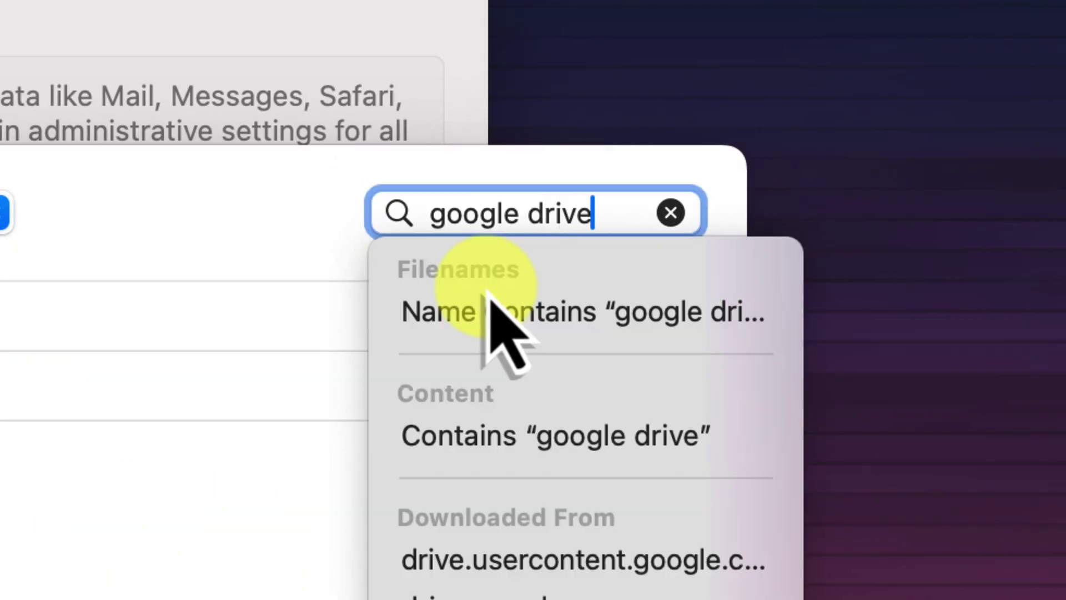
{"action": "key", "text": "Return"}
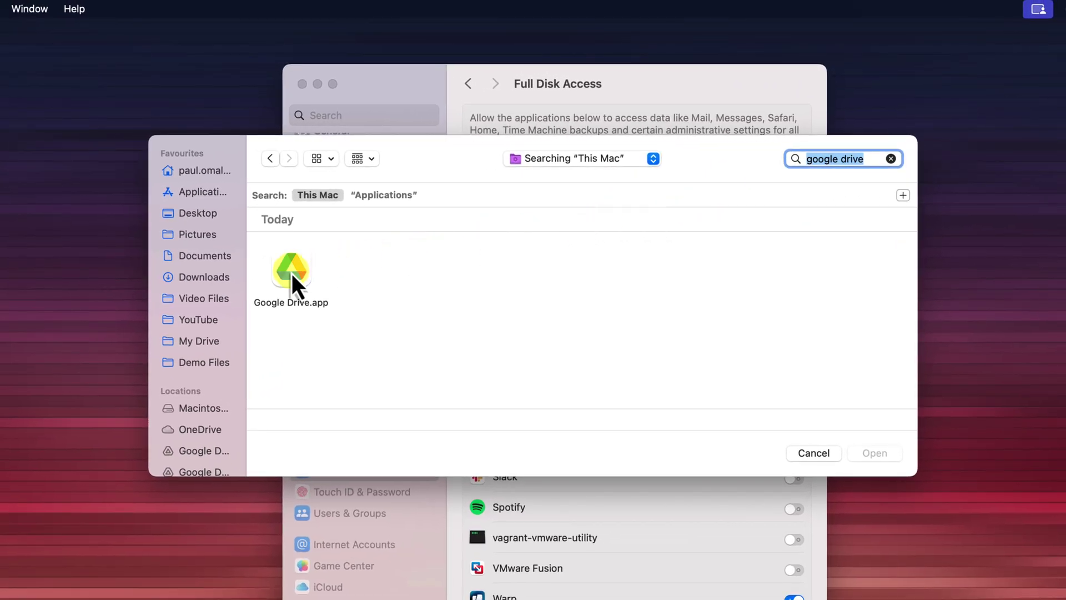
- Add Google Drive.app to the Full Disk Access list and have it quit and reopen
{"action": "left_click", "coordinate": [292, 273]}
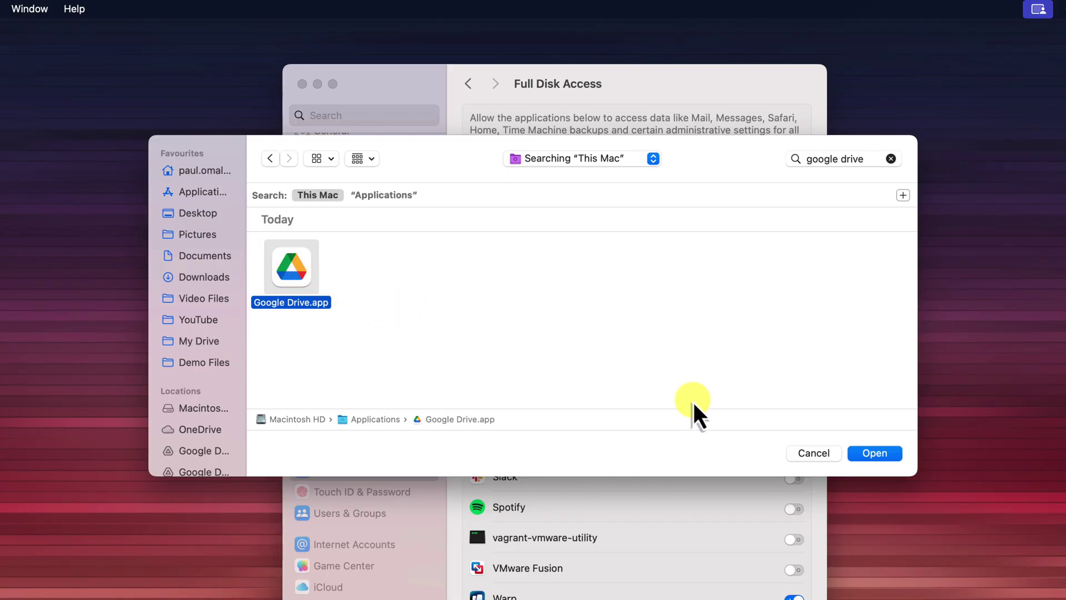
{"action": "left_click", "coordinate": [868, 452]}
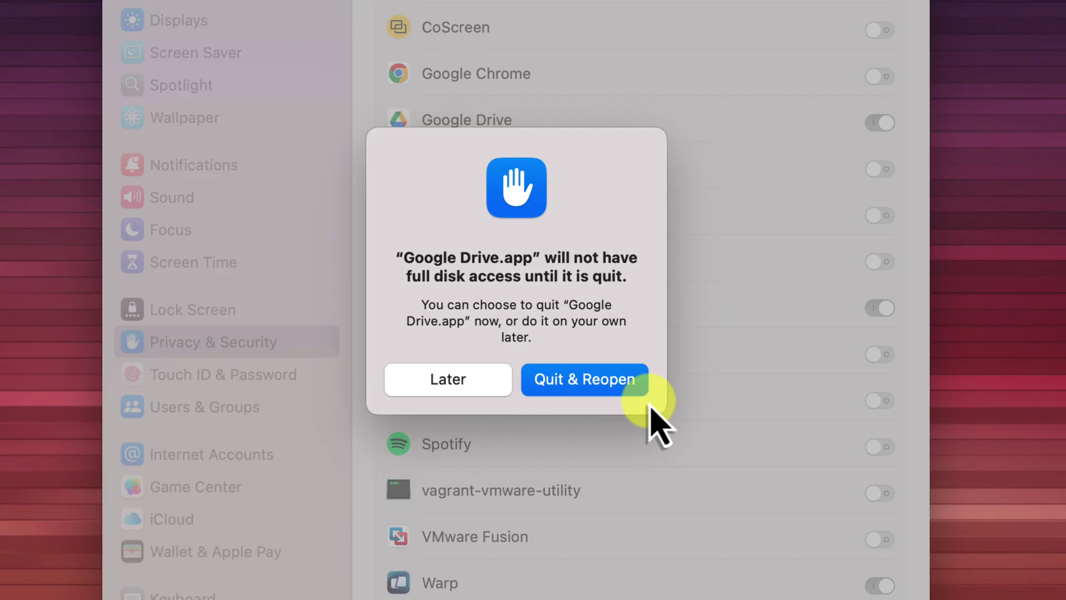
{"action": "left_click", "coordinate": [593, 385]}
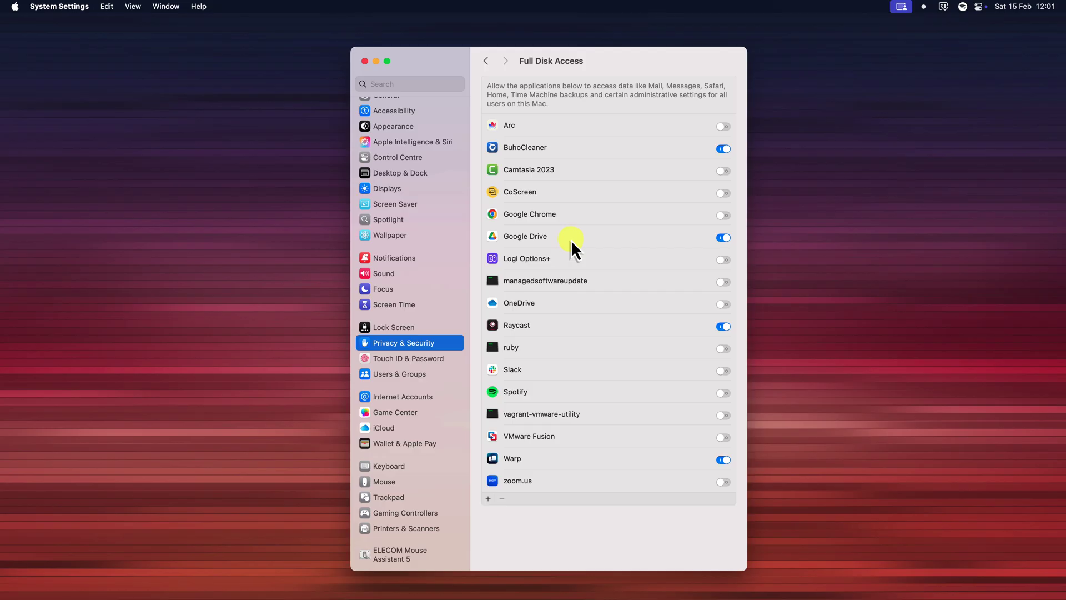
- Select Google Drive in the Full Disk Access list and switch to the adjacent desktop space
{"action": "left_click", "coordinate": [571, 240]}
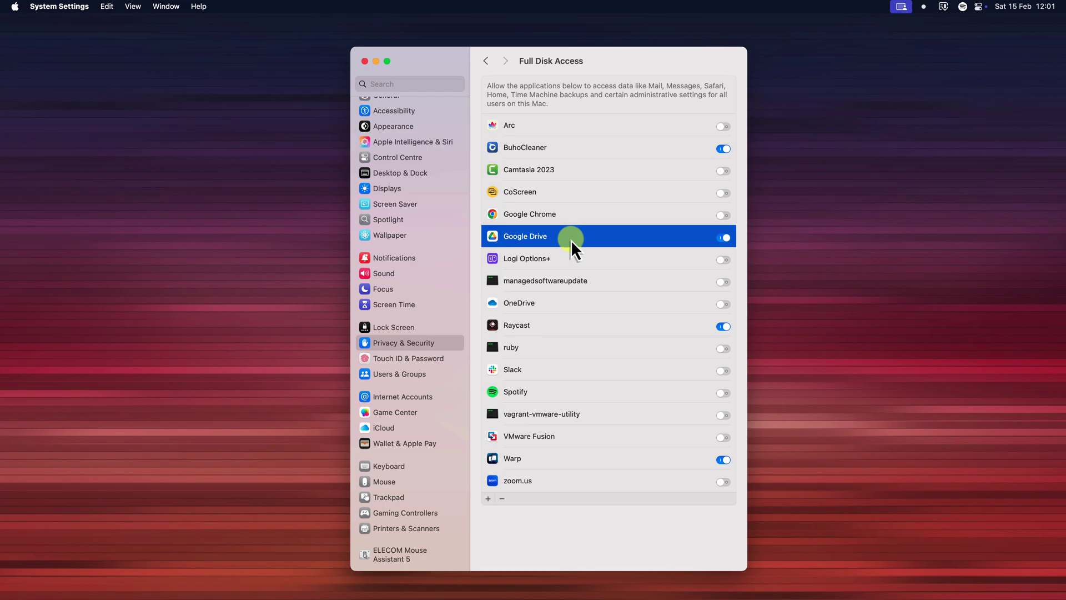
{"action": "key", "text": "ctrl+Right"}
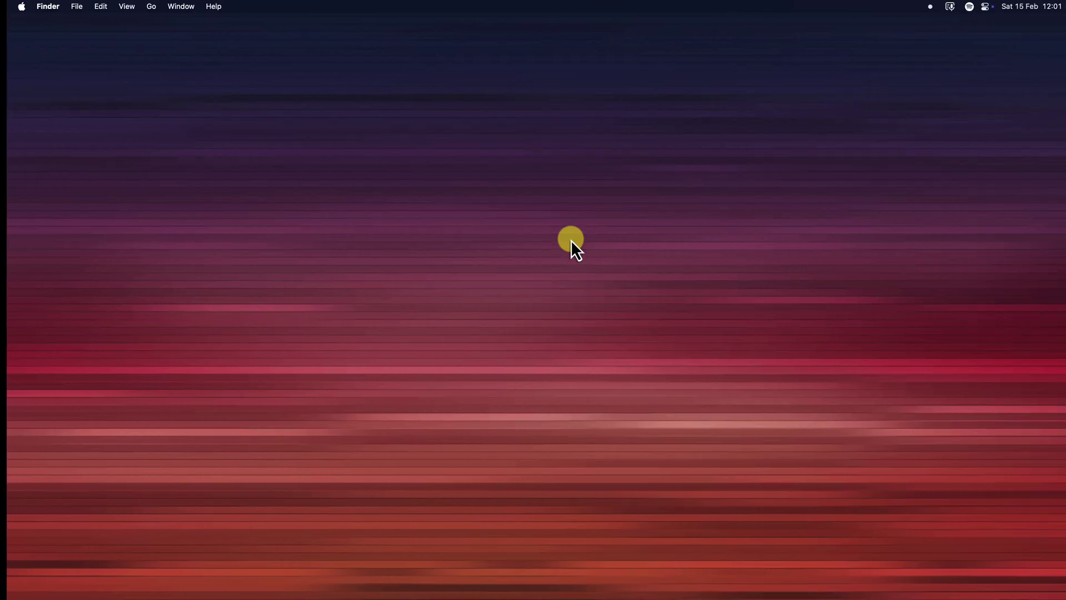